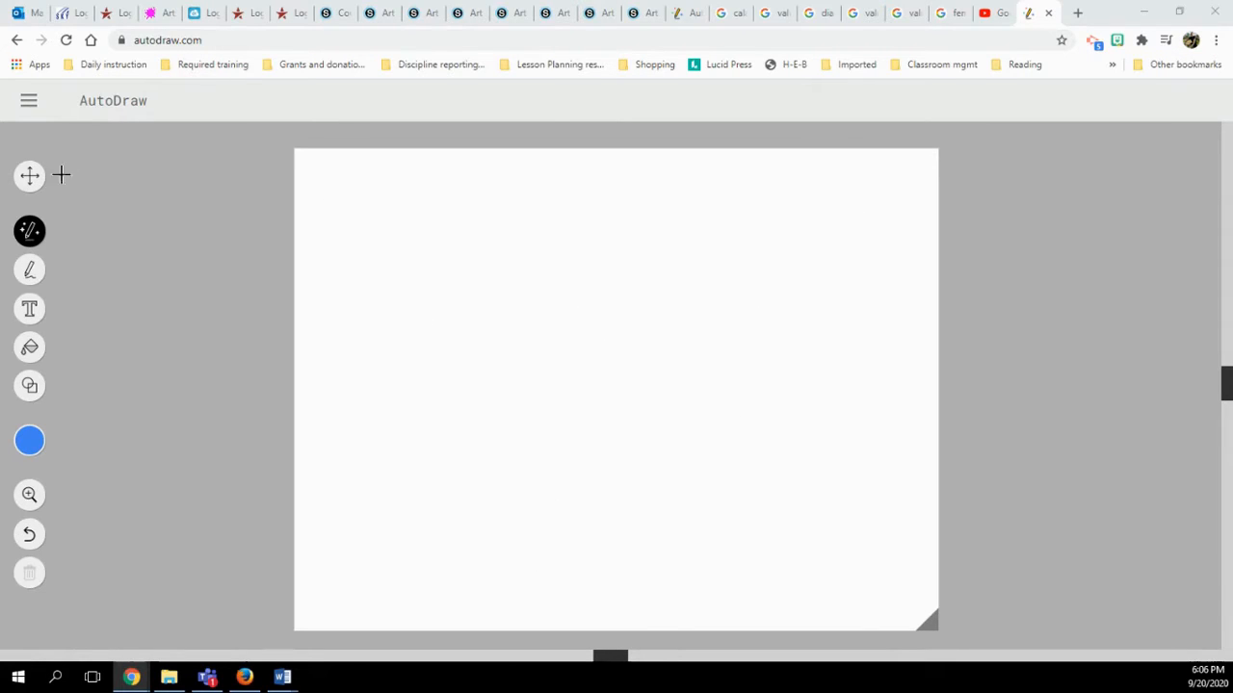
# Start over on a blank portrait page from the main menu
pyautogui.click(35, 102)
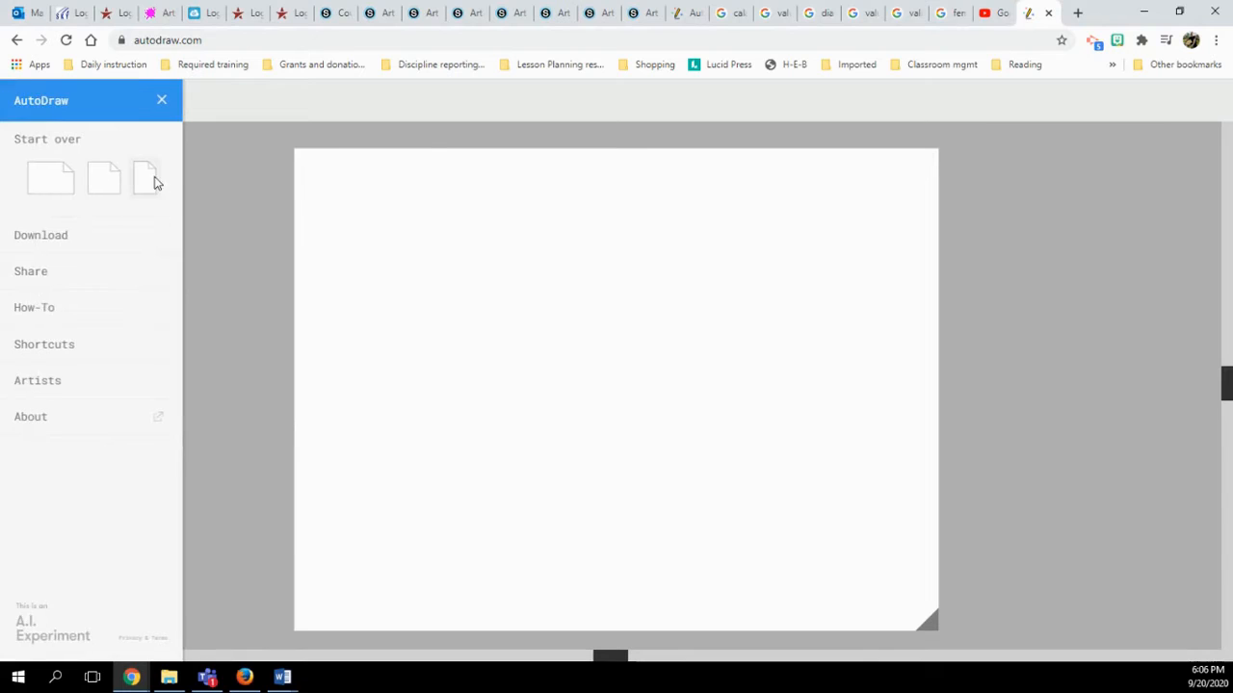
pyautogui.click(152, 179)
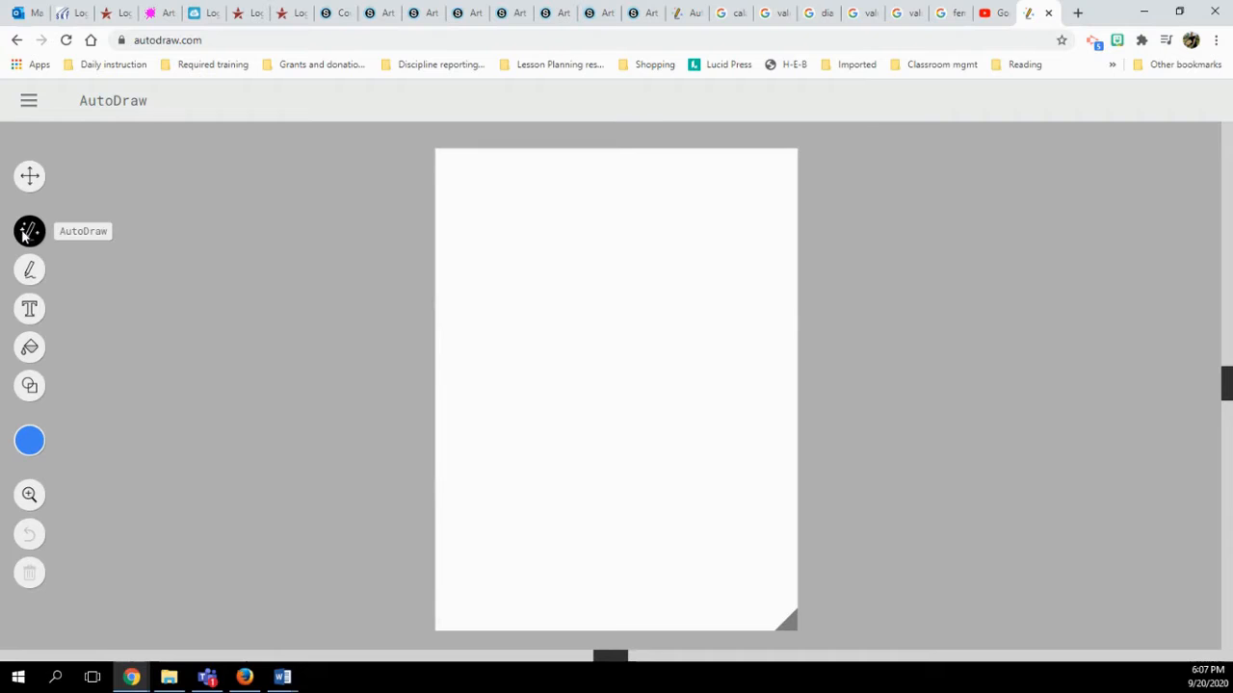
# Sketch a skull's head, eyes and nose, then swap it for the suggested blue skull drawing
pyautogui.moveTo(572, 449)
pyautogui.mouseDown()
pyautogui.moveTo(484, 335)
pyautogui.moveTo(544, 222)
pyautogui.moveTo(758, 287)
pyautogui.moveTo(688, 430)
pyautogui.moveTo(720, 450)
pyautogui.moveTo(681, 466)
pyautogui.moveTo(675, 553)
pyautogui.moveTo(586, 550)
pyautogui.moveTo(598, 479)
pyautogui.moveTo(566, 444)
pyautogui.moveTo(650, 404)
pyautogui.moveTo(663, 432)
pyautogui.mouseUp()
pyautogui.moveTo(614, 341)
pyautogui.mouseDown()
pyautogui.moveTo(627, 330)
pyautogui.moveTo(624, 352)
pyautogui.moveTo(671, 351)
pyautogui.mouseUp()
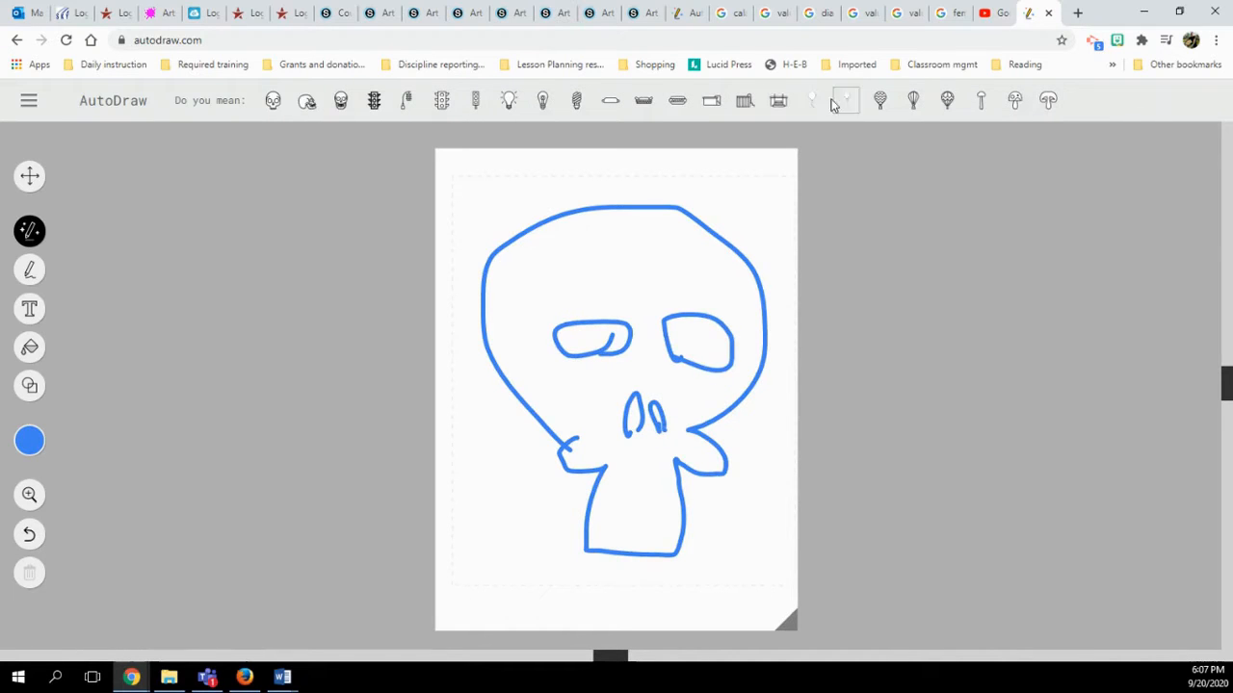
pyautogui.click(273, 102)
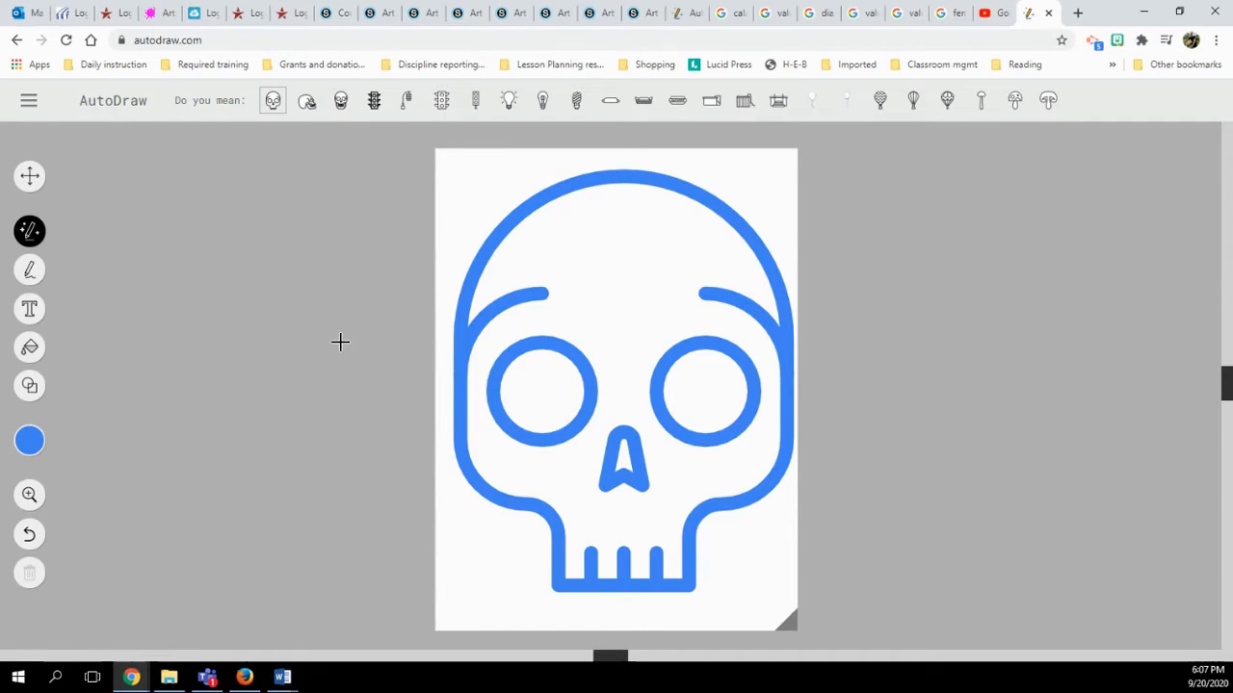
pyautogui.click(28, 449)
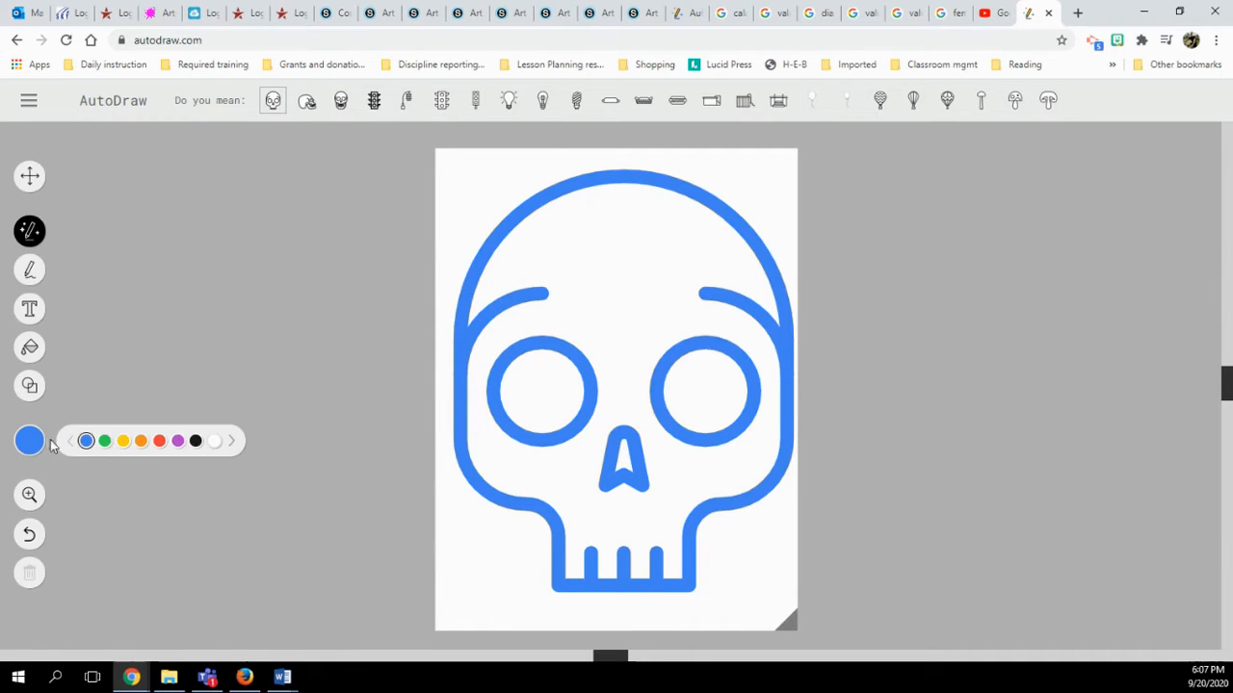
# Pick red as the drawing colour, then scale down, straighten and centre the blue skull near the page top
pyautogui.click(159, 441)
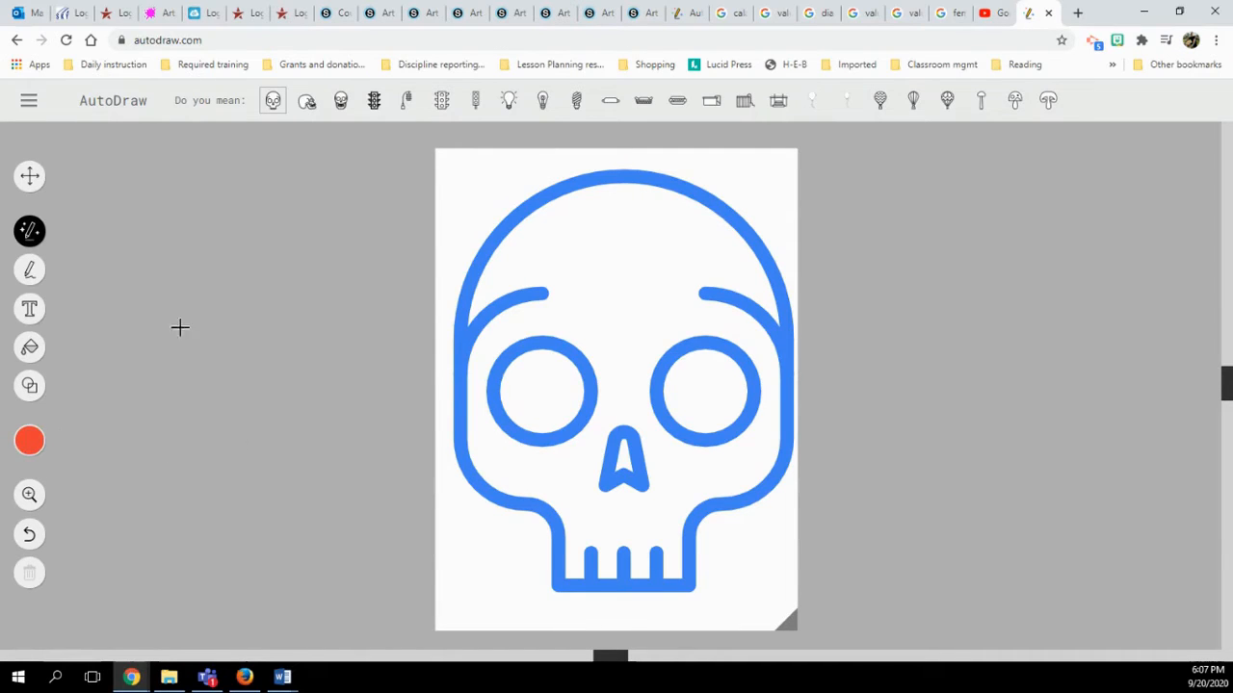
pyautogui.click(29, 178)
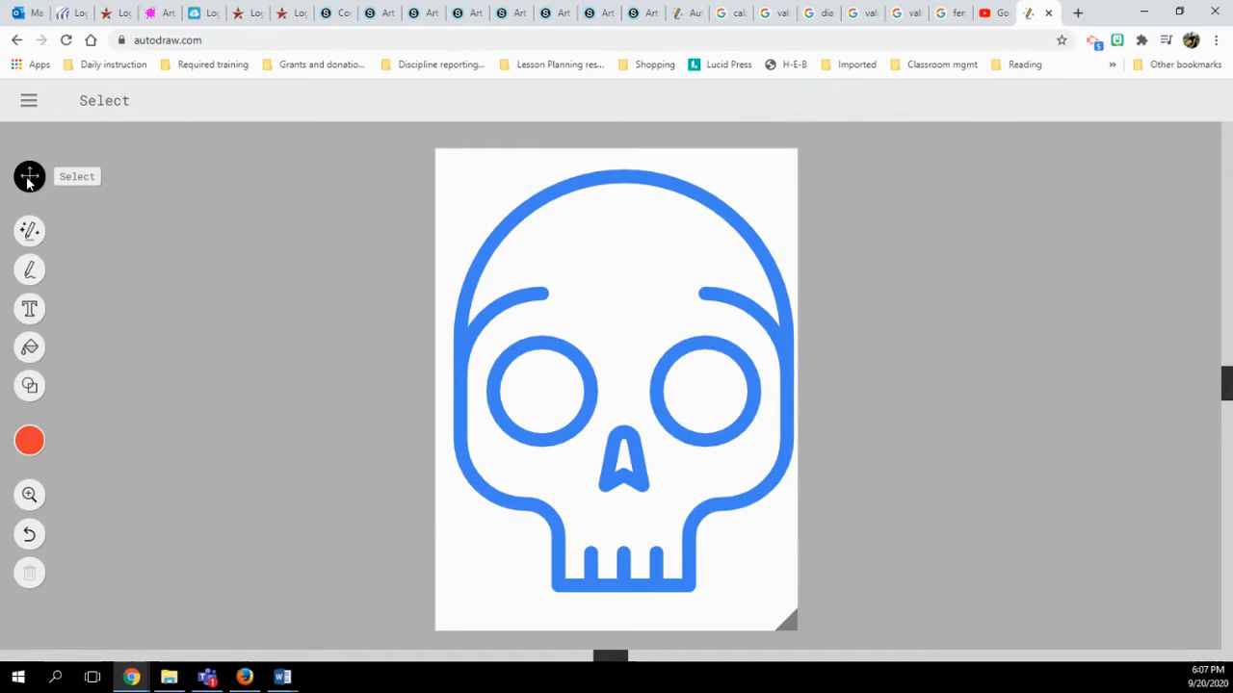
pyautogui.click(498, 248)
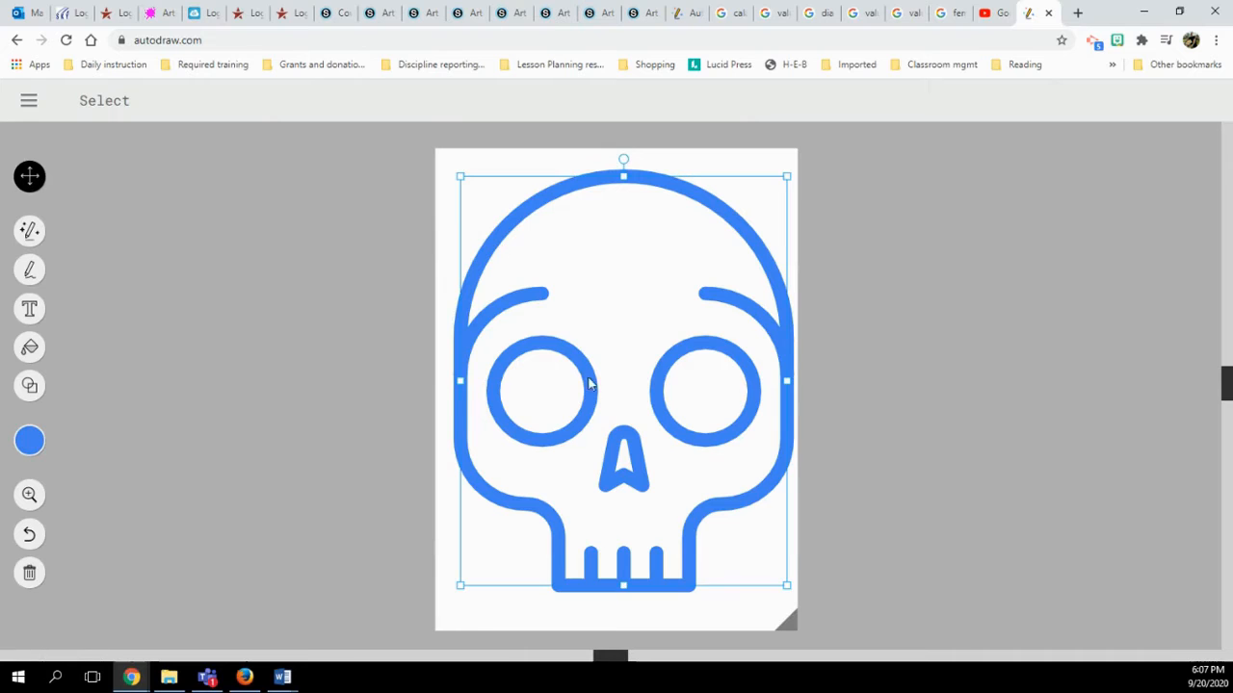
pyautogui.moveTo(624, 160)
pyautogui.mouseDown()
pyautogui.moveTo(720, 186)
pyautogui.moveTo(591, 176)
pyautogui.moveTo(610, 179)
pyautogui.mouseUp()
pyautogui.moveTo(790, 177); pyautogui.dragTo(754, 160)
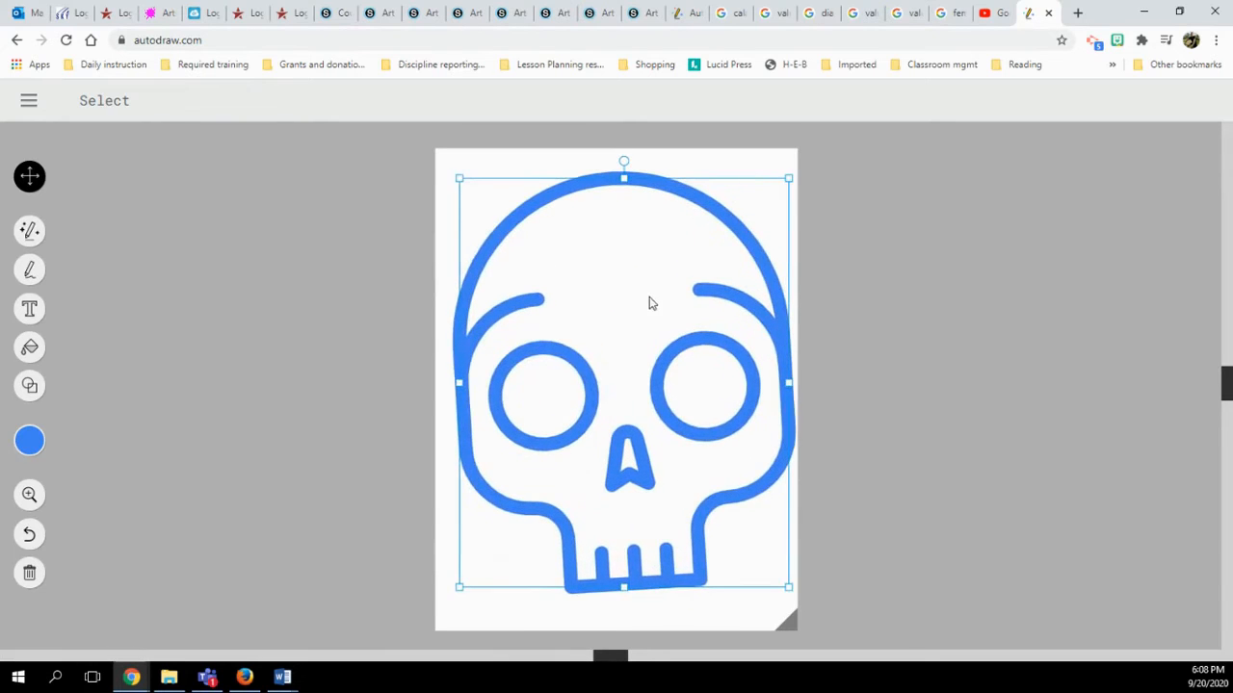
pyautogui.moveTo(664, 304); pyautogui.dragTo(607, 279)
pyautogui.moveTo(459, 180); pyautogui.dragTo(497, 221)
pyautogui.moveTo(622, 203); pyautogui.dragTo(634, 203)
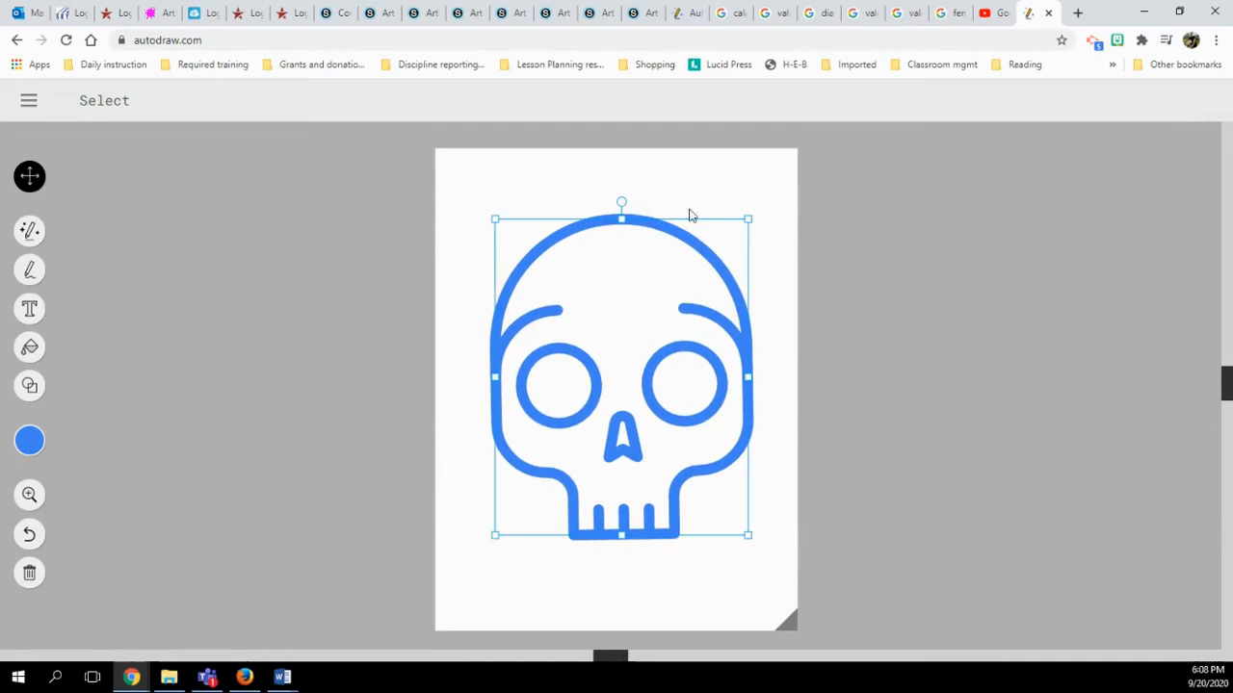
pyautogui.click(836, 286)
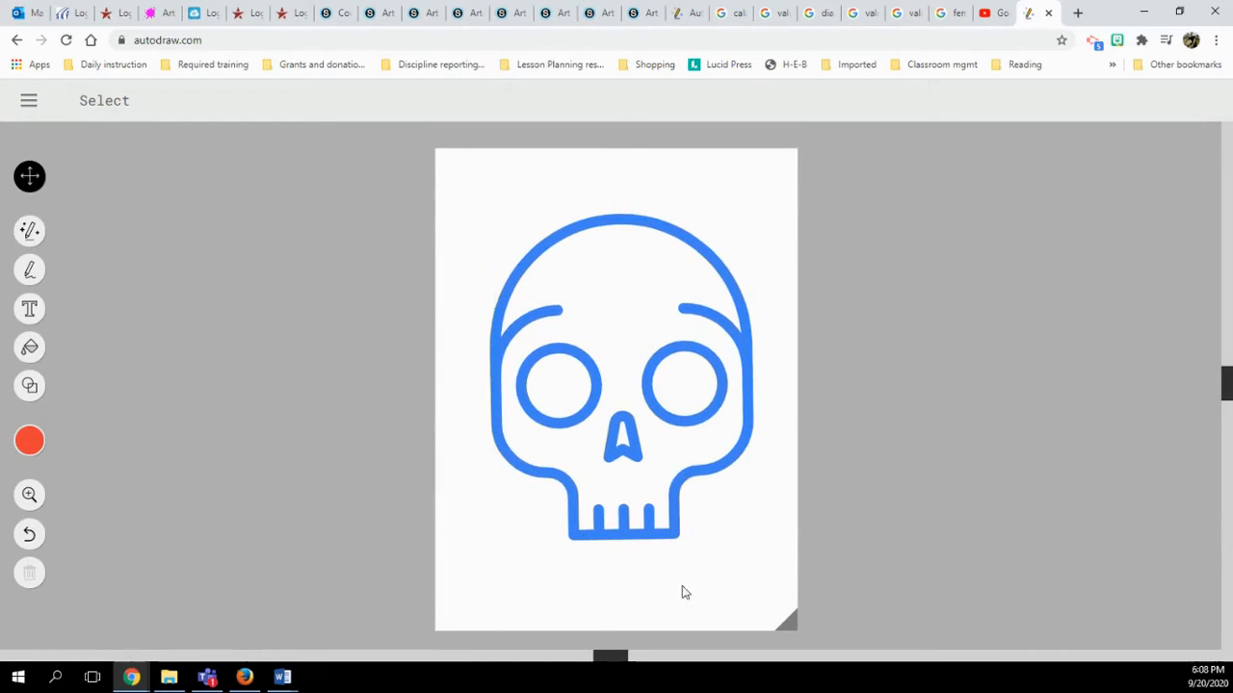
pyautogui.click(32, 441)
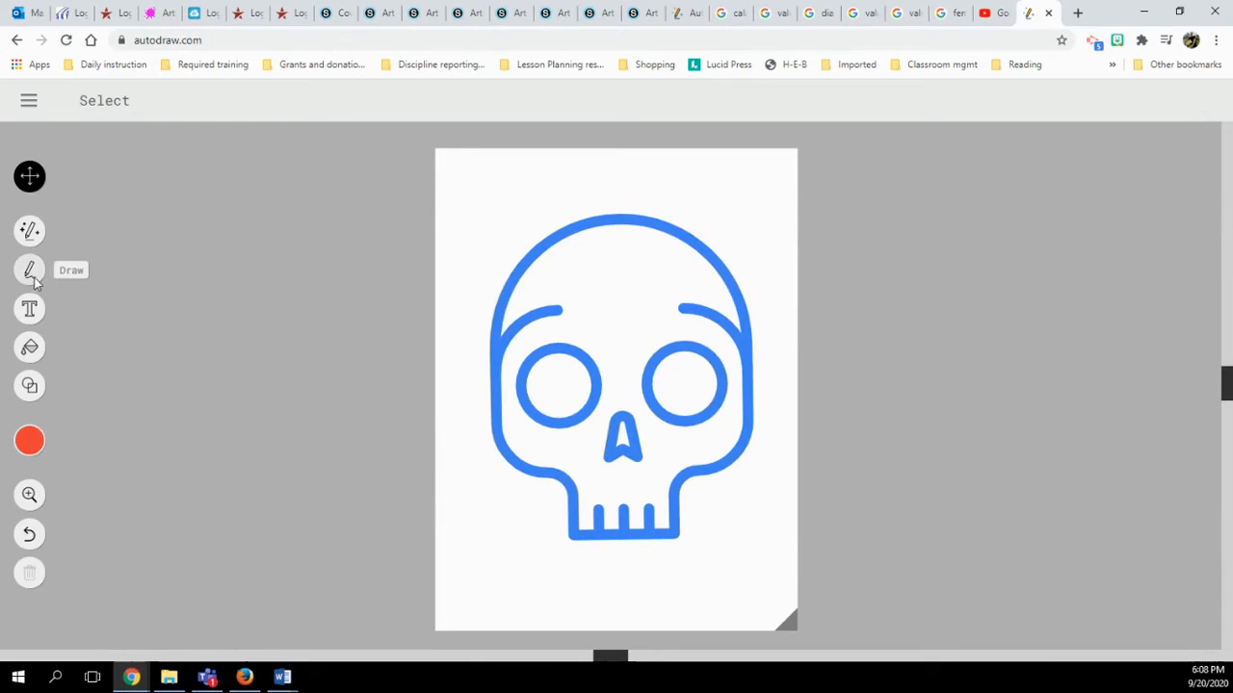
# Doodle a rough red flower left of the page with the AutoDraw tool
pyautogui.click(29, 231)
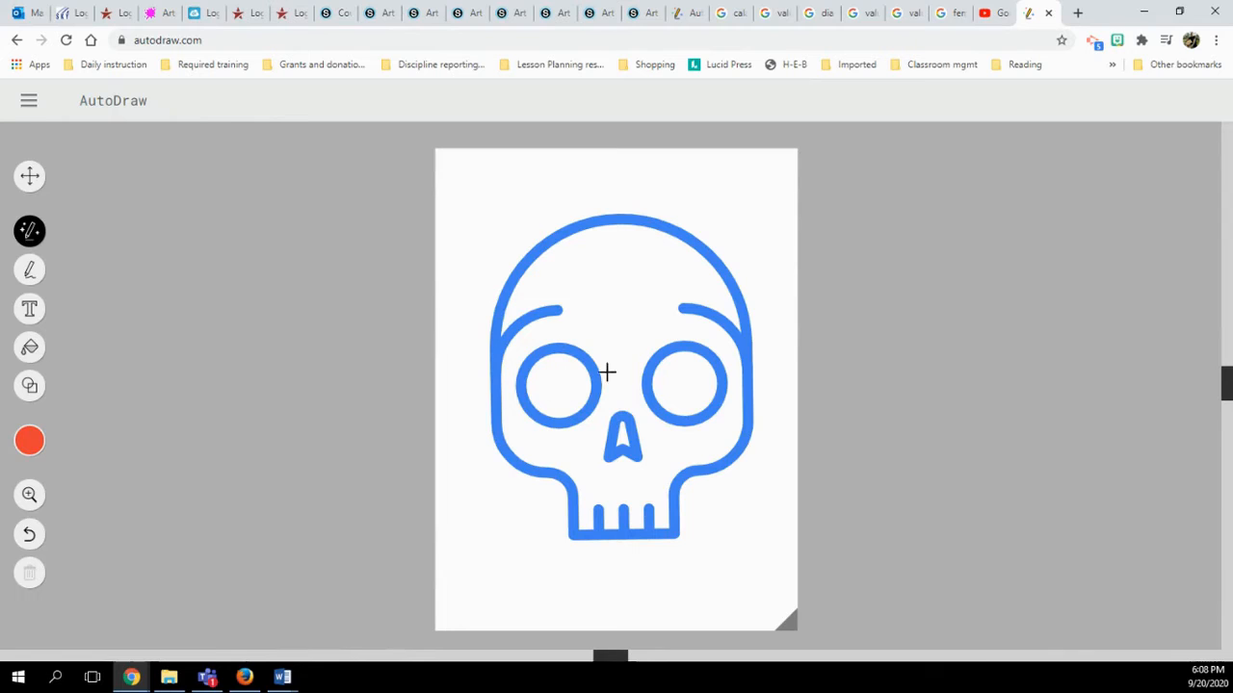
pyautogui.moveTo(278, 357)
pyautogui.mouseDown()
pyautogui.moveTo(262, 331)
pyautogui.moveTo(278, 312)
pyautogui.moveTo(306, 338)
pyautogui.moveTo(359, 339)
pyautogui.moveTo(337, 365)
pyautogui.moveTo(338, 415)
pyautogui.moveTo(306, 380)
pyautogui.moveTo(269, 412)
pyautogui.moveTo(280, 353)
pyautogui.mouseUp()
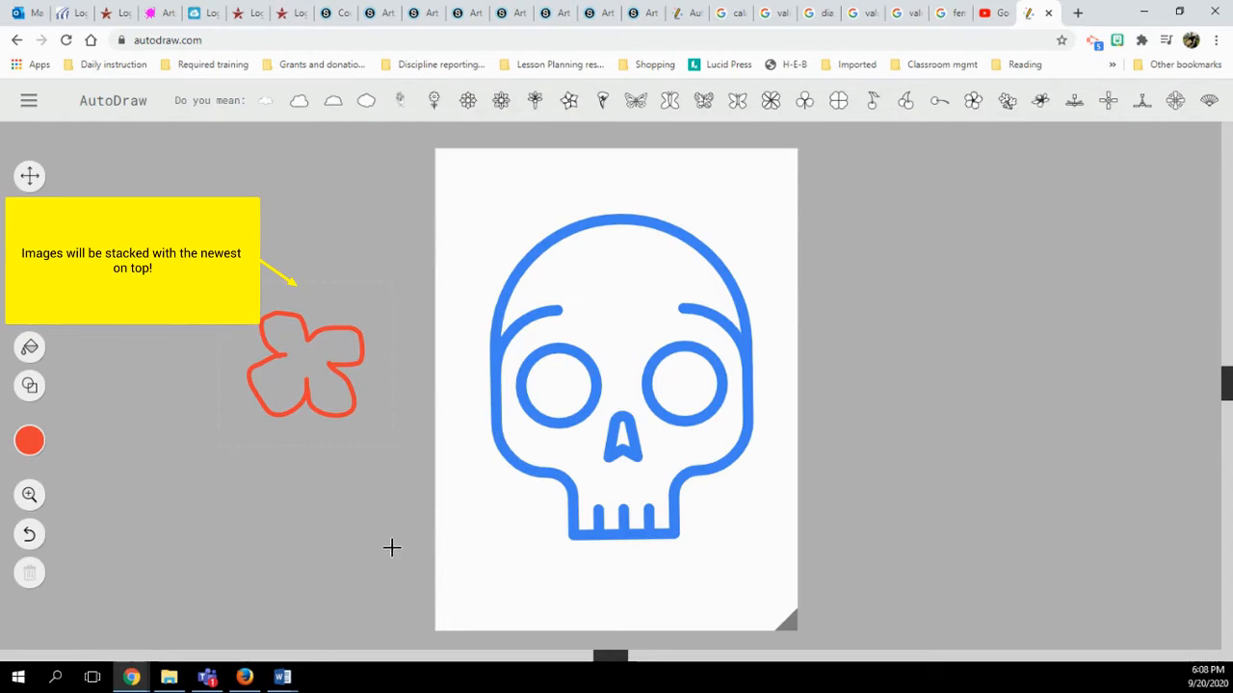
# Swap the doodle for the eight-petal flower suggestion, then shrink it and move it left of the page
pyautogui.click(501, 101)
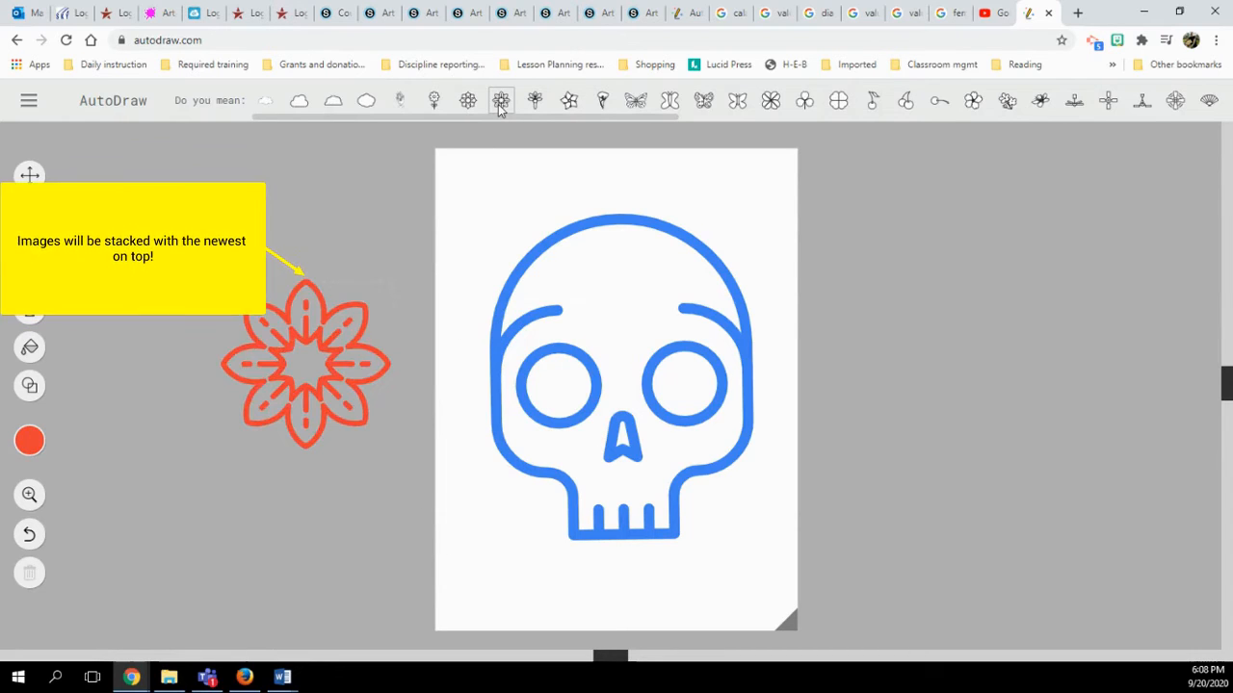
pyautogui.click(29, 175)
pyautogui.click(334, 371)
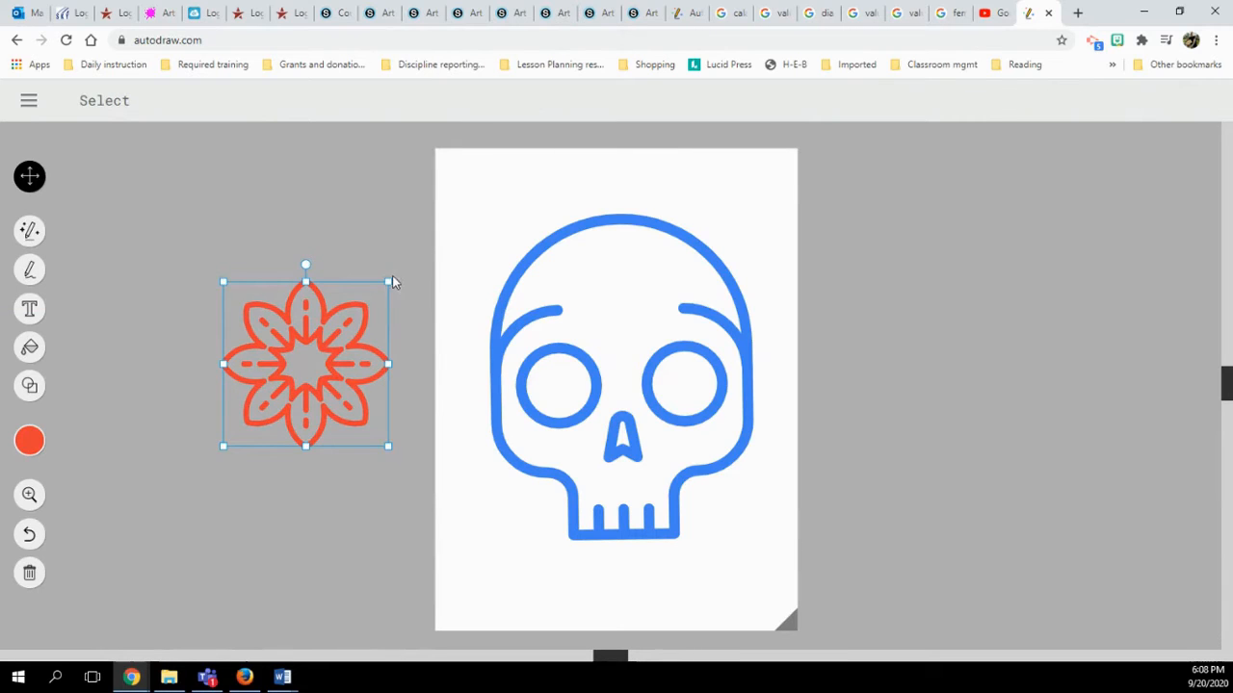
pyautogui.moveTo(390, 283); pyautogui.dragTo(353, 322)
pyautogui.moveTo(327, 385); pyautogui.dragTo(250, 388)
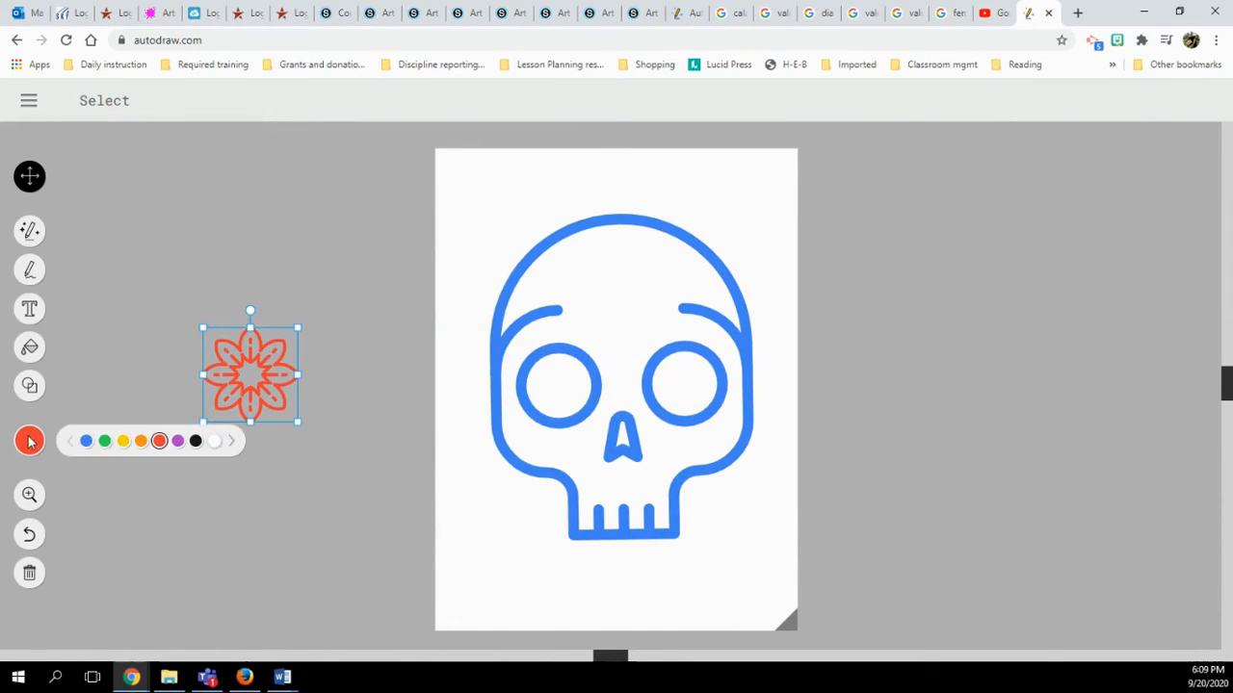
# Fill the red flower's petals with orange
pyautogui.click(29, 348)
pyautogui.moveTo(39, 445)
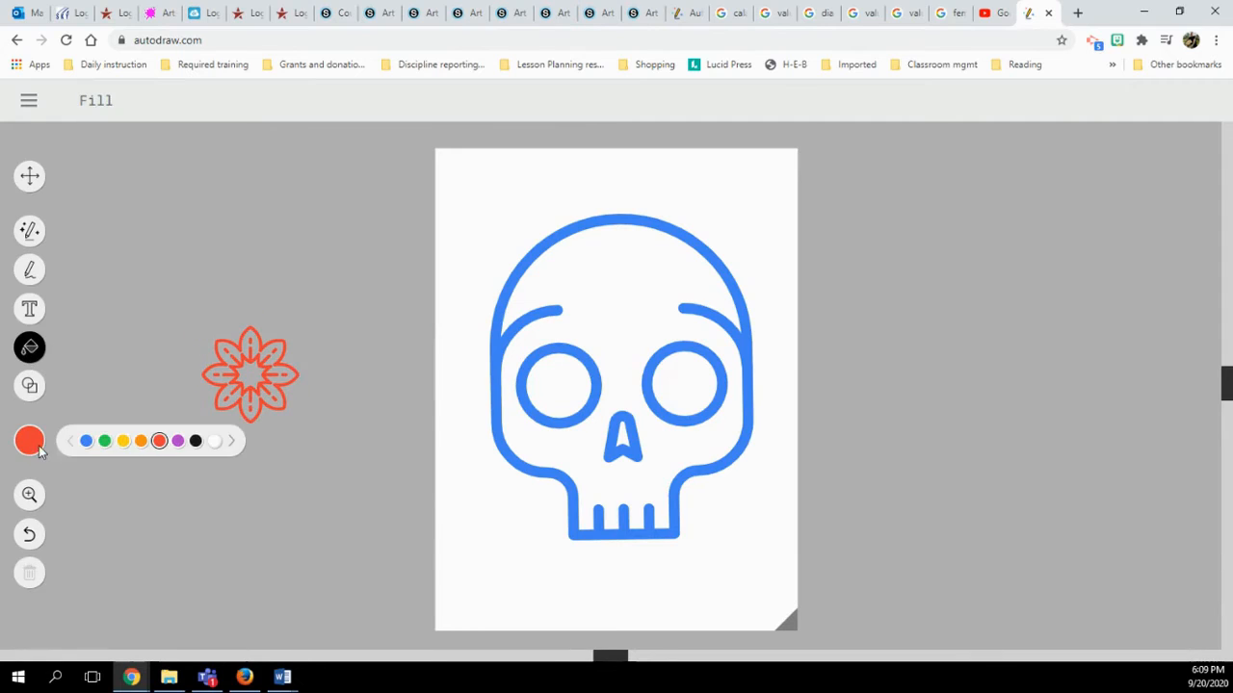
pyautogui.click(141, 445)
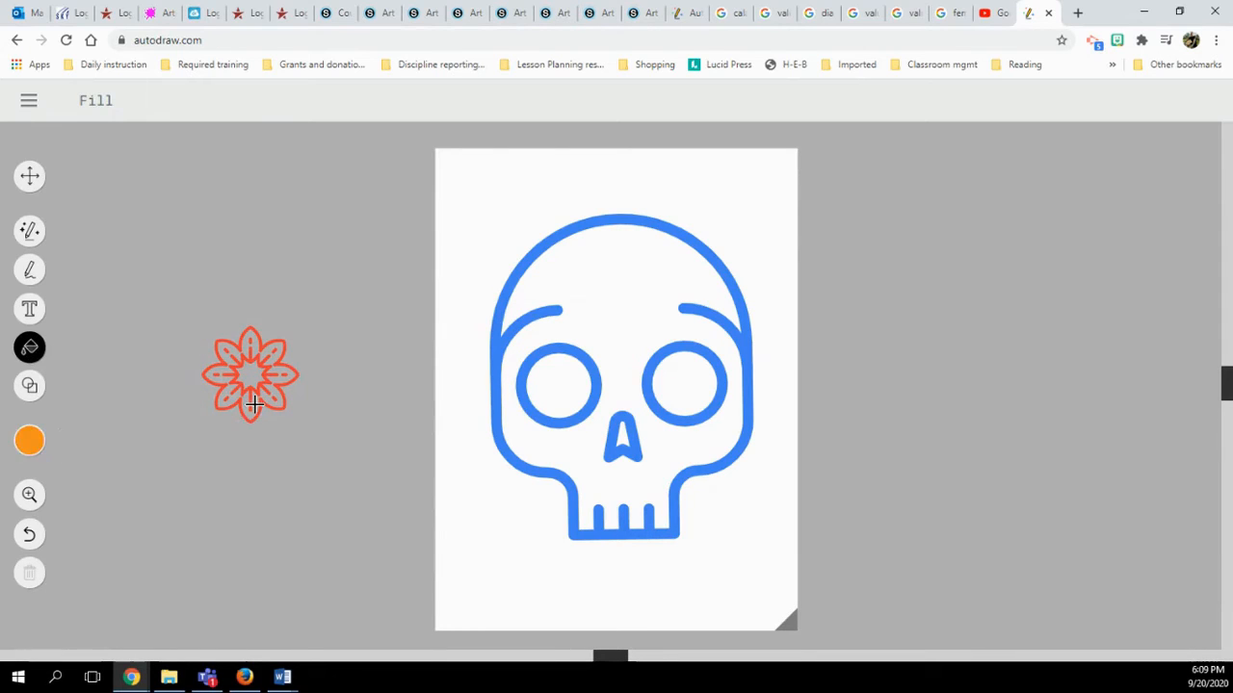
pyautogui.click(252, 402)
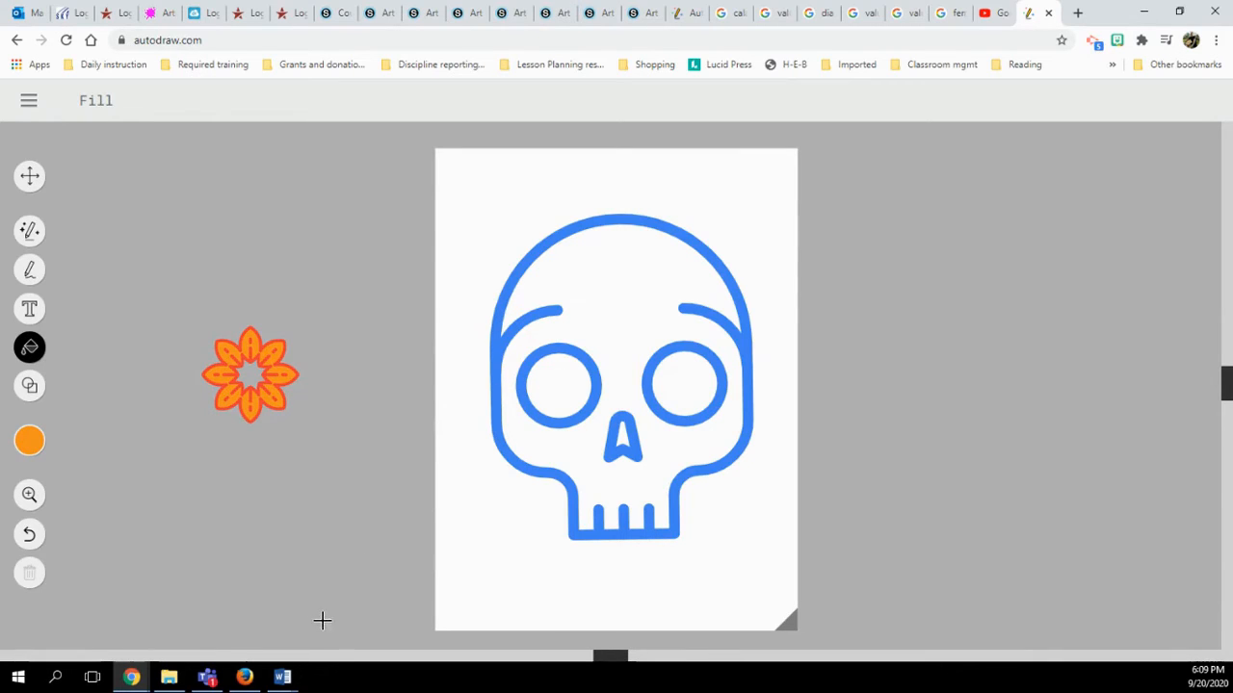
pyautogui.click(39, 179)
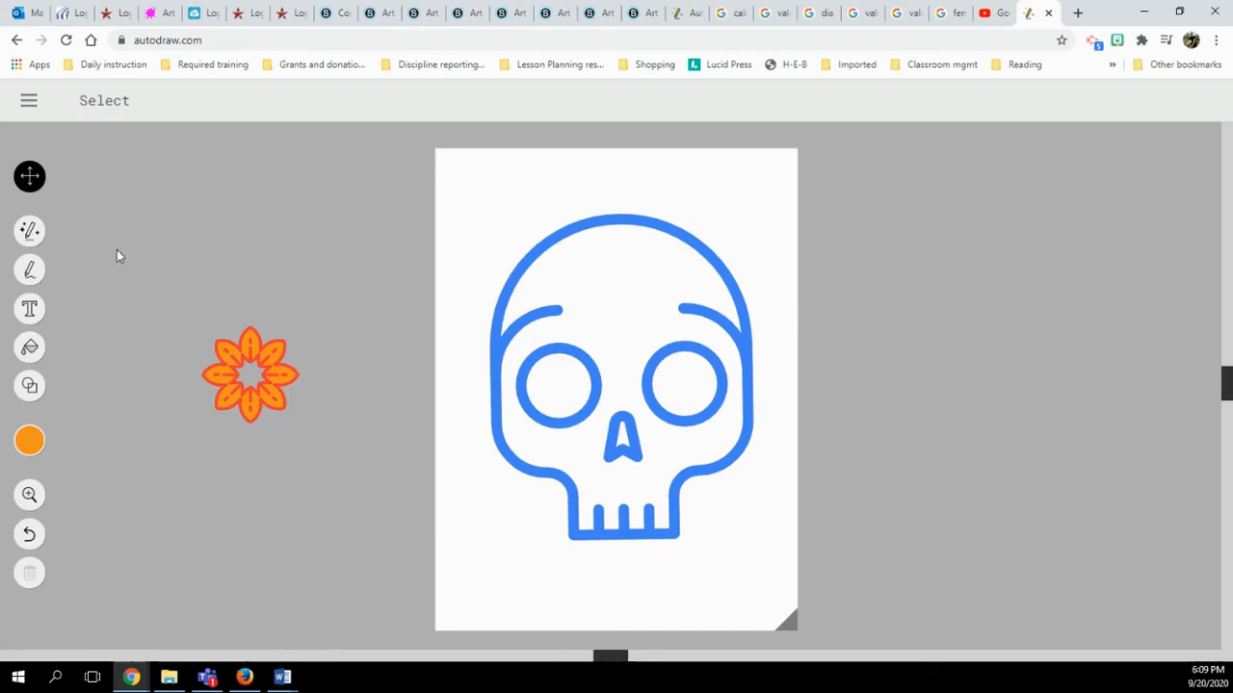
# Copy the orange flower and paste a duplicate below the original
pyautogui.click(272, 361)
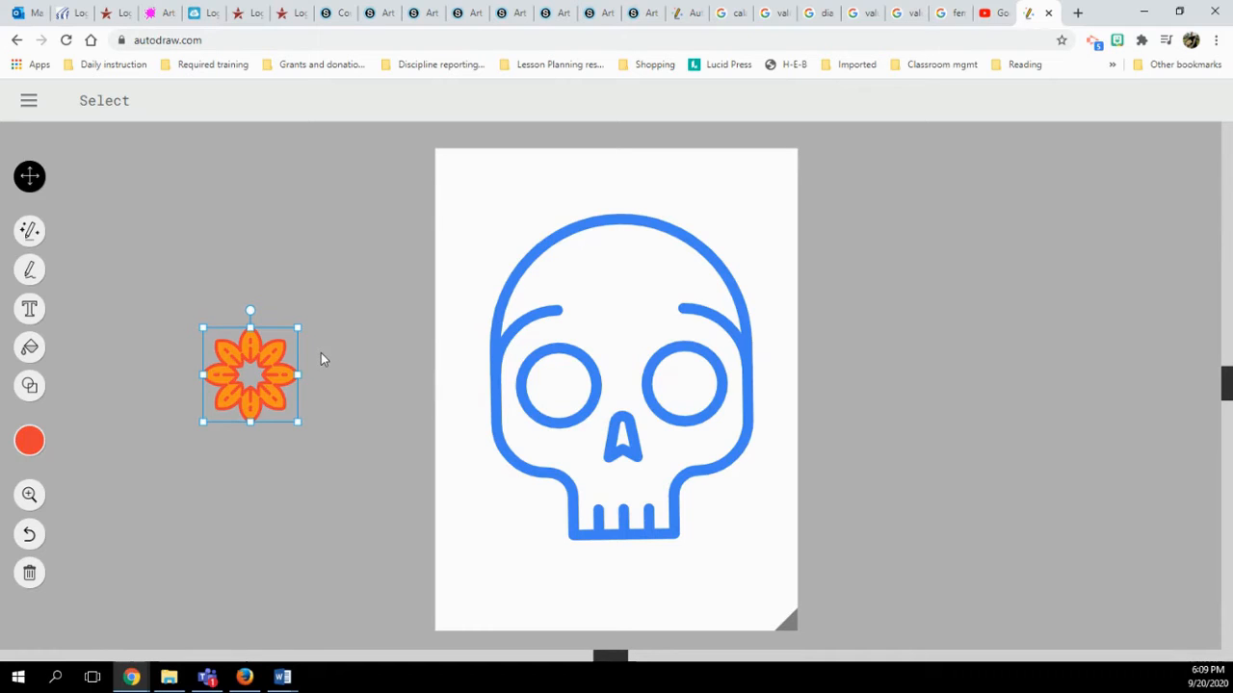
pyautogui.hotkey('ctrl', 'c')
pyautogui.hotkey('ctrl', 'v')
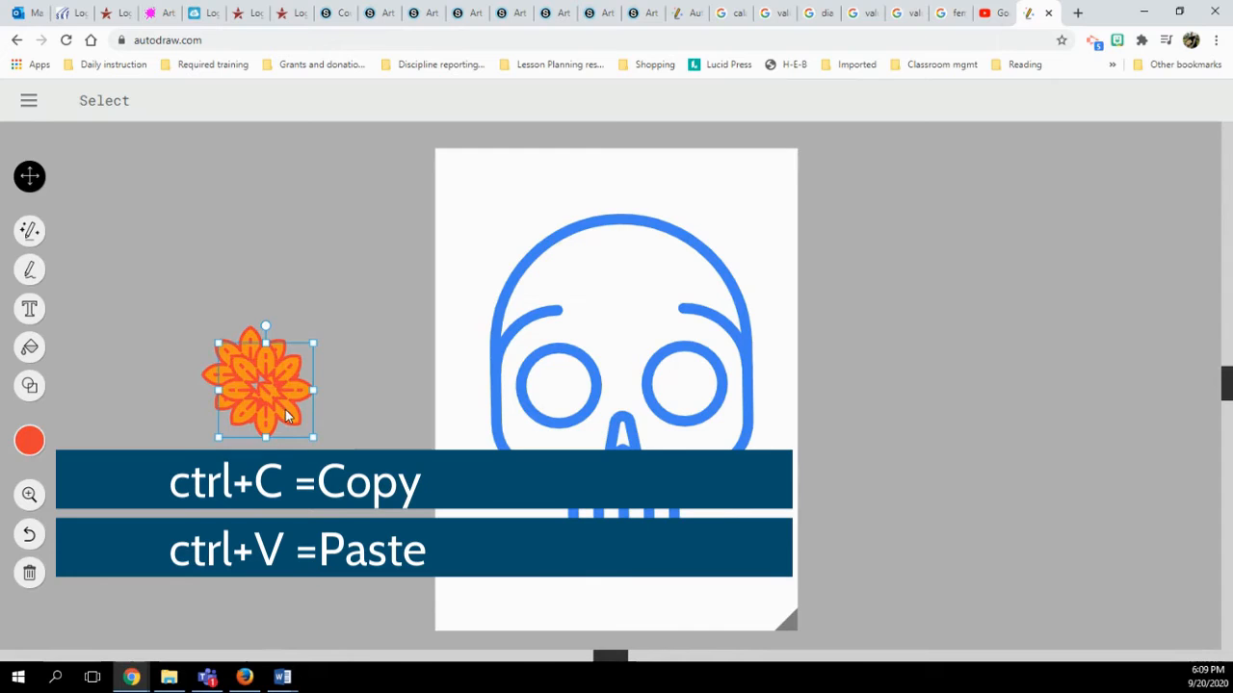
pyautogui.moveTo(285, 414); pyautogui.dragTo(393, 506)
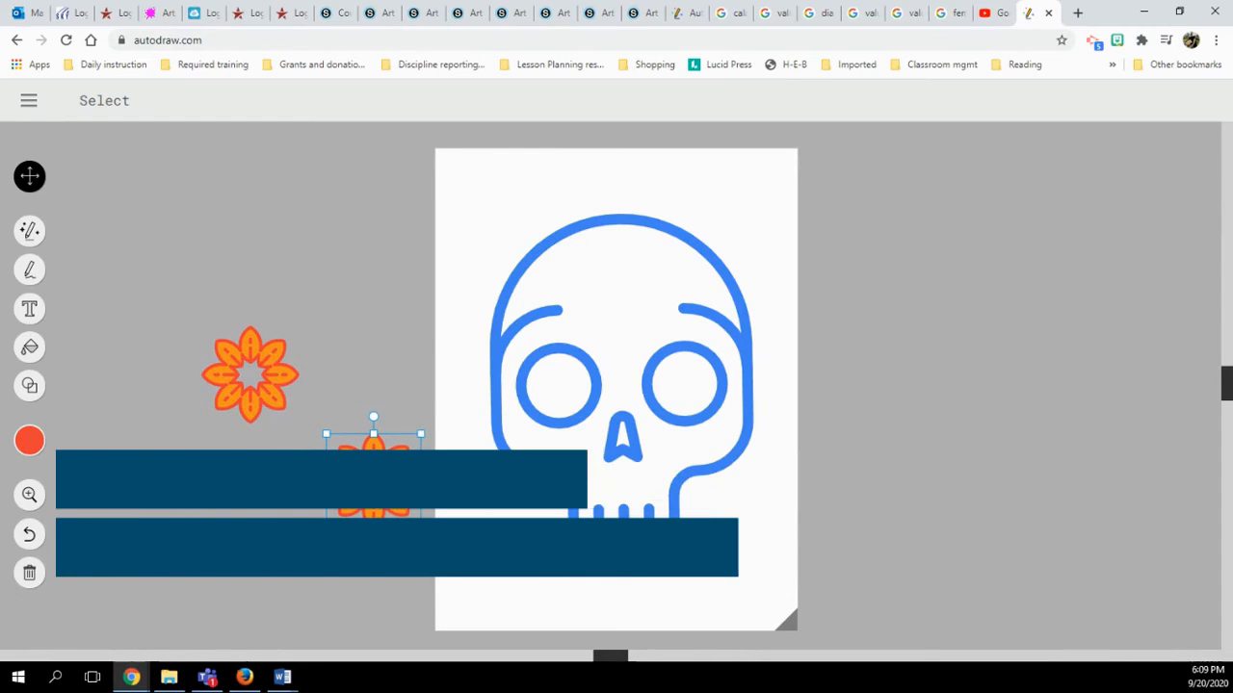
# Paste a third flower and place one copy over the skull's right eye socket
pyautogui.rightClick(376, 461)
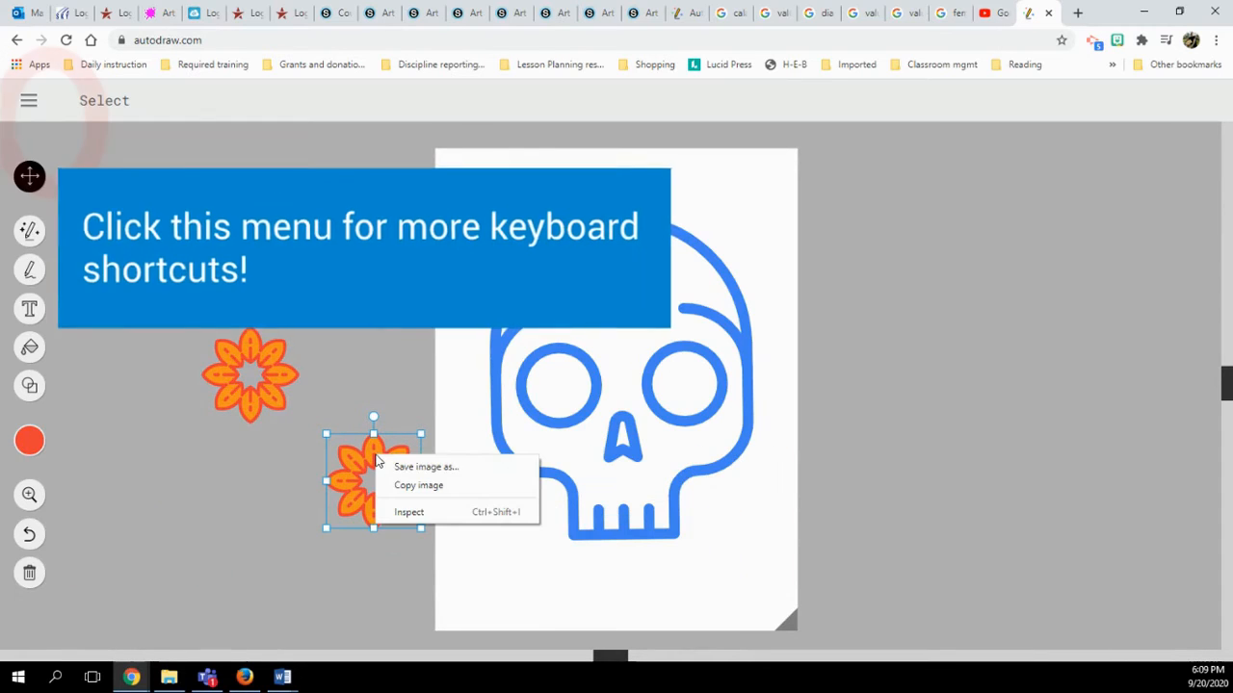
pyautogui.click(416, 485)
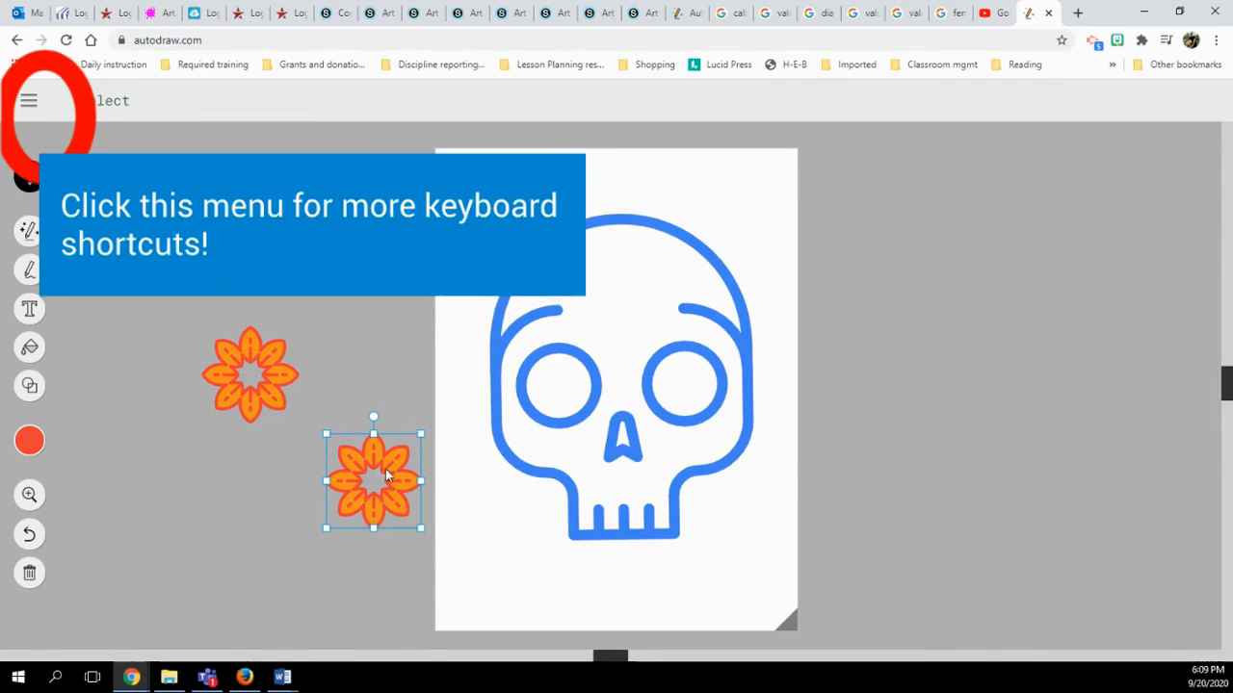
pyautogui.rightClick(347, 331)
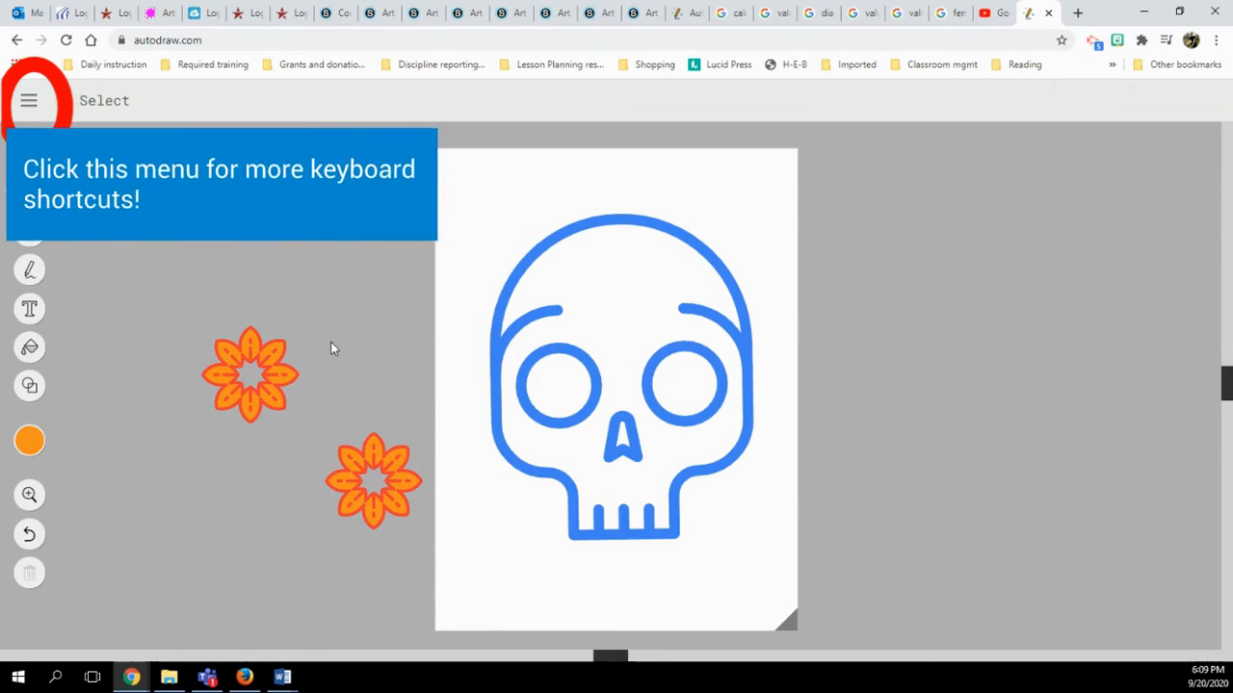
pyautogui.hotkey('ctrl', 'v')
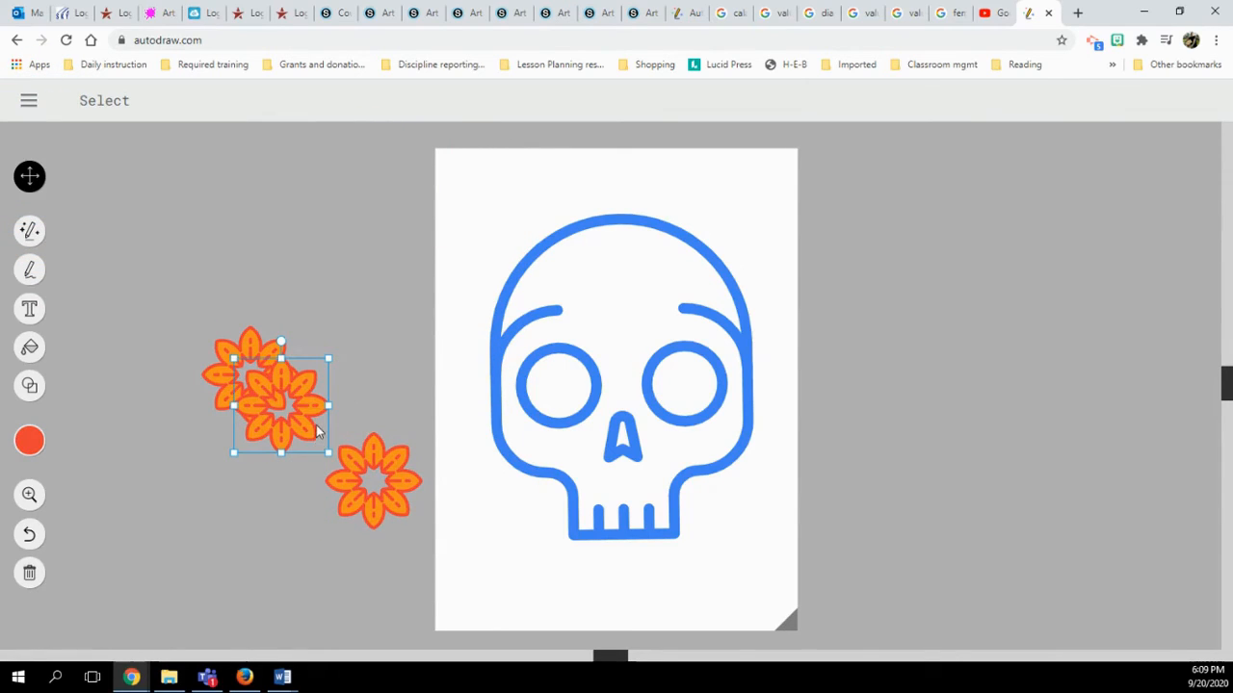
pyautogui.moveTo(293, 378); pyautogui.dragTo(241, 209)
pyautogui.moveTo(390, 521); pyautogui.dragTo(693, 388)
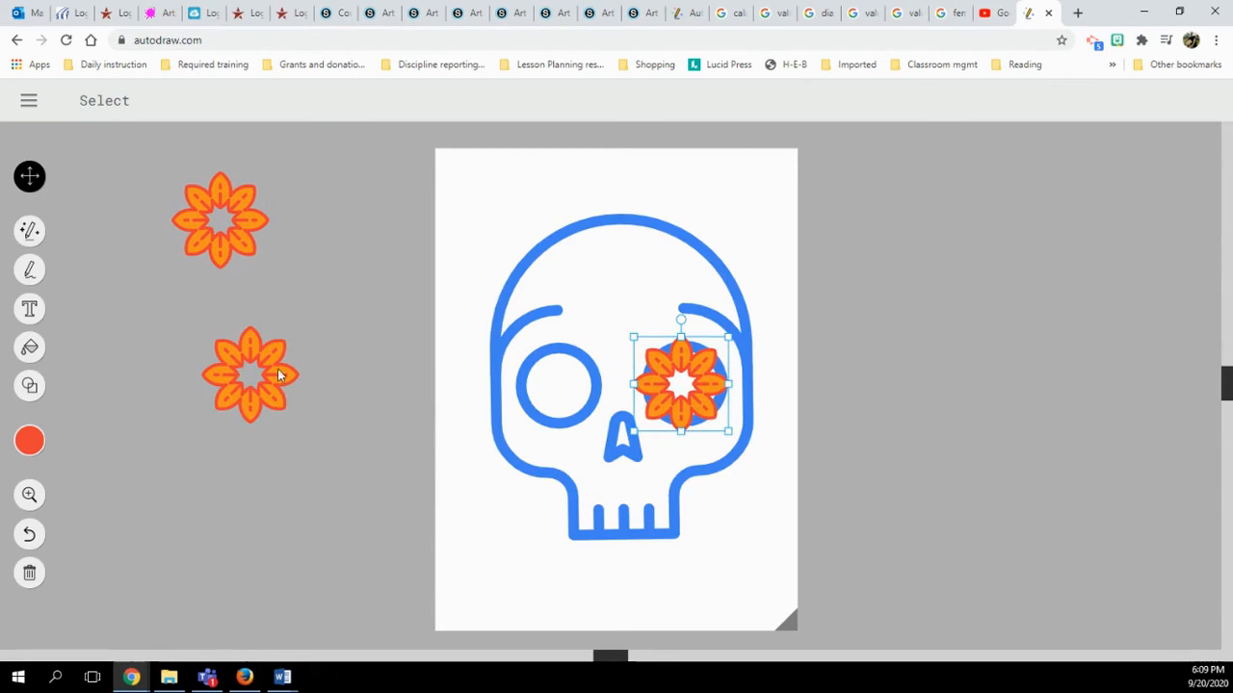